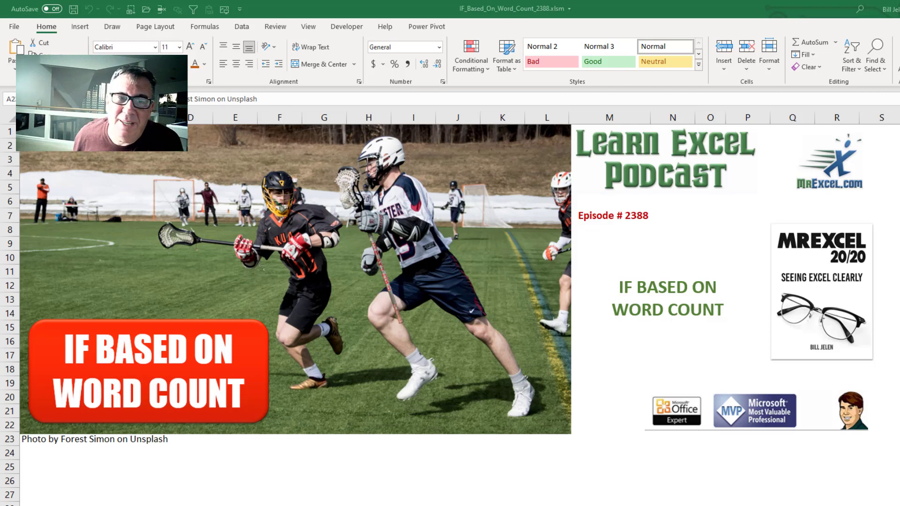
Step: Move past the title slide and select cell B8, the first Abbreviation cell
left_click(63, 440)
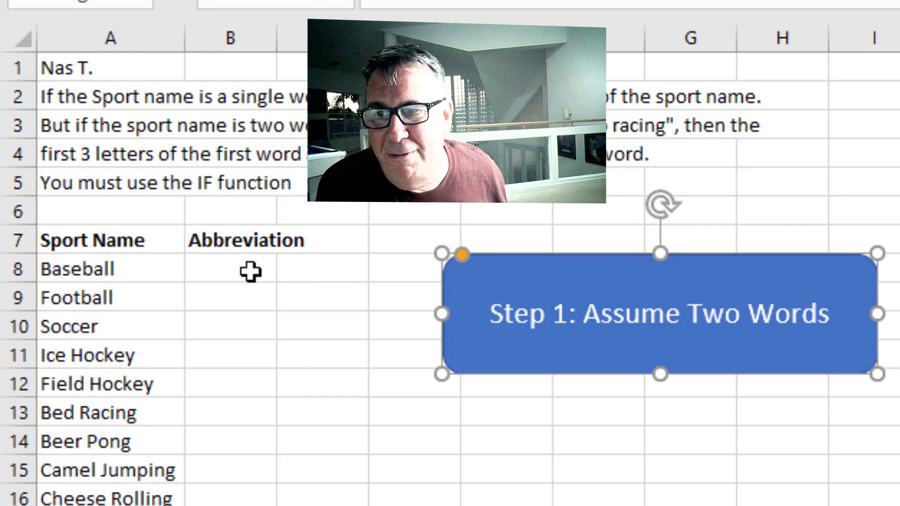
left_click(253, 274)
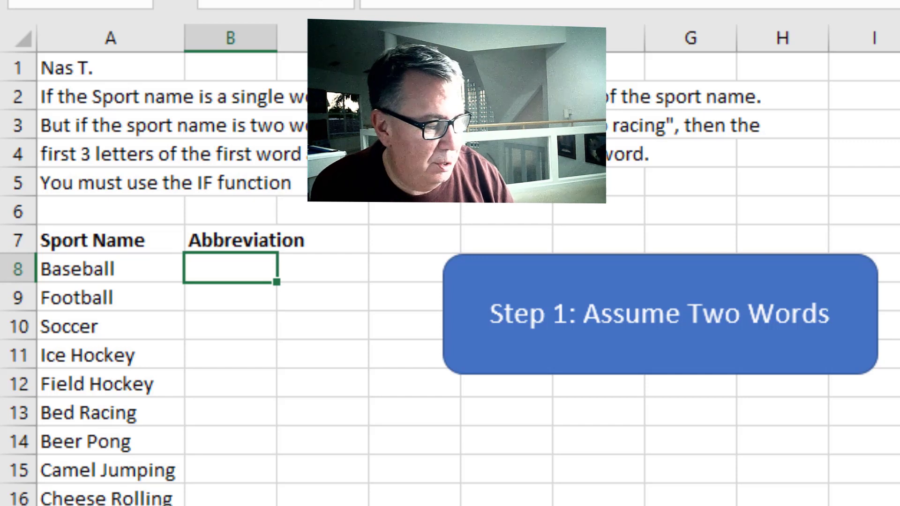
Step: Enter =LEFT(A8,3)&MID(A8,FIND(" ",A8)+1,1) in B8 and copy it down the Abbreviation column
type("=LEFT")
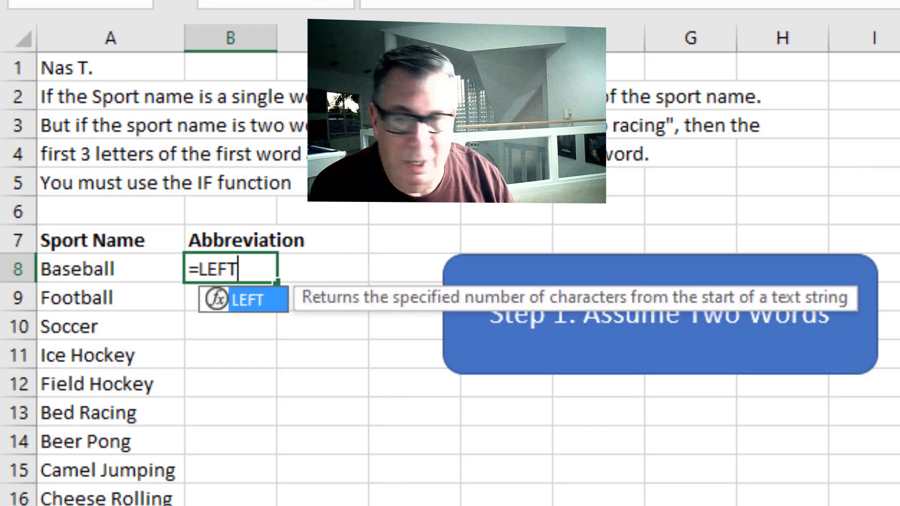
type("(A8,3")
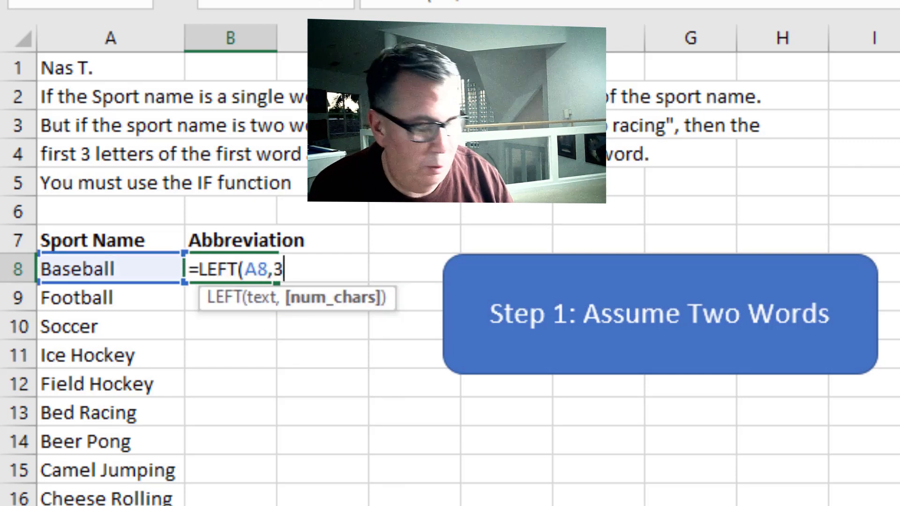
type(")&")
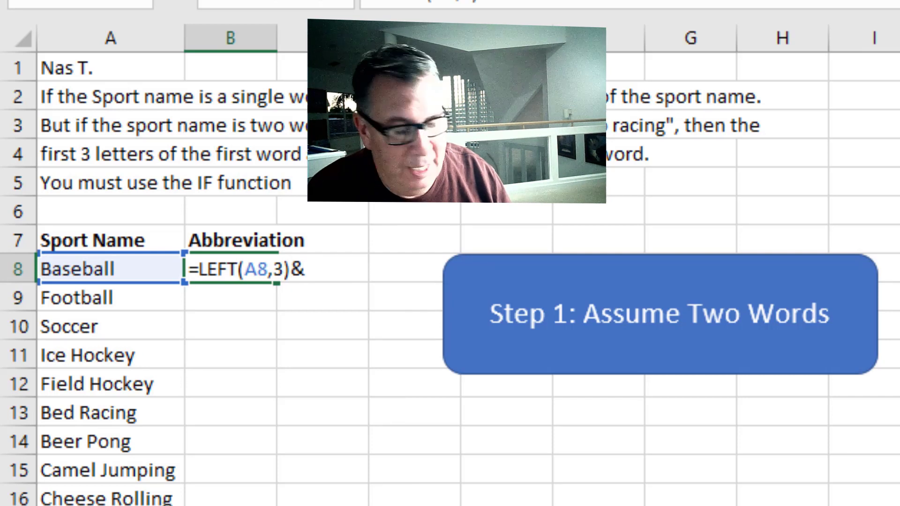
type("MID(")
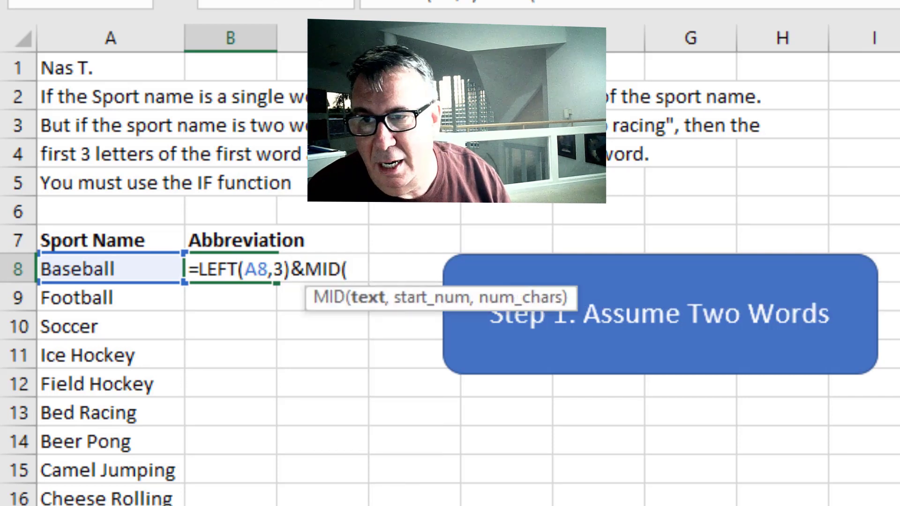
type("A8,")
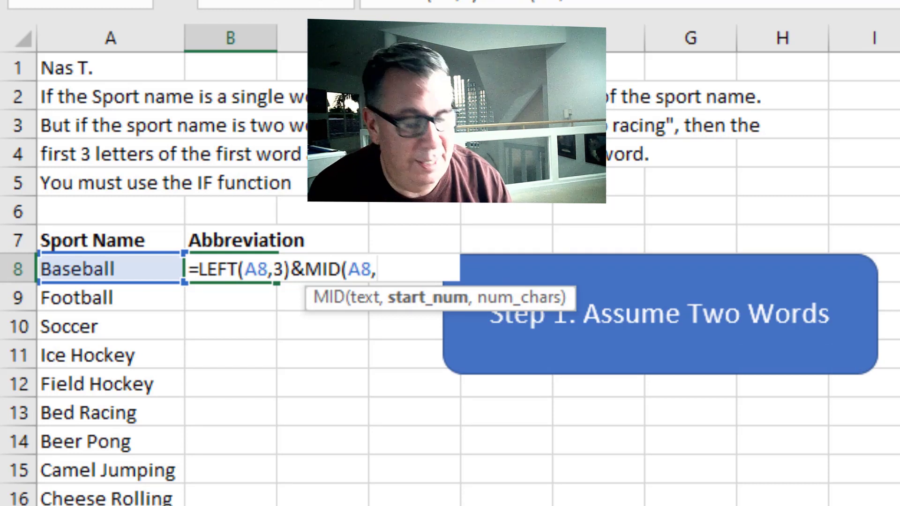
type("FIND(\" \",A8")
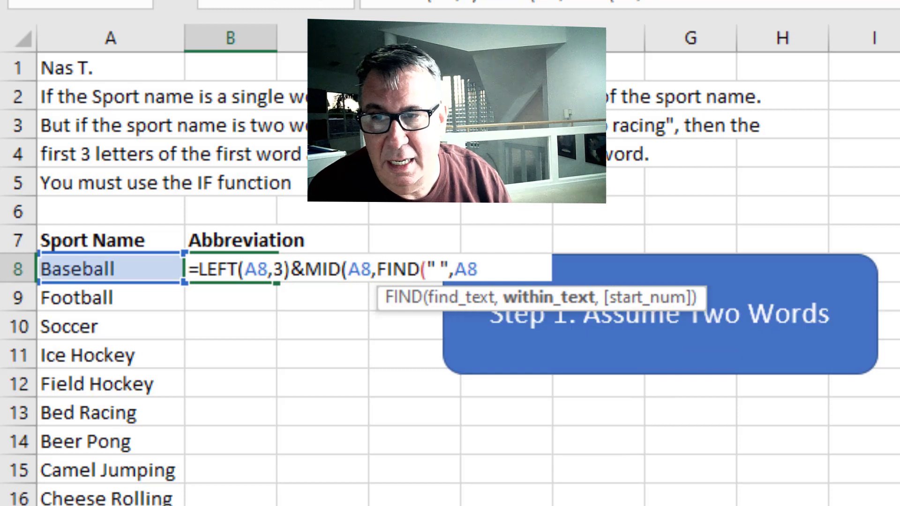
type(")+")
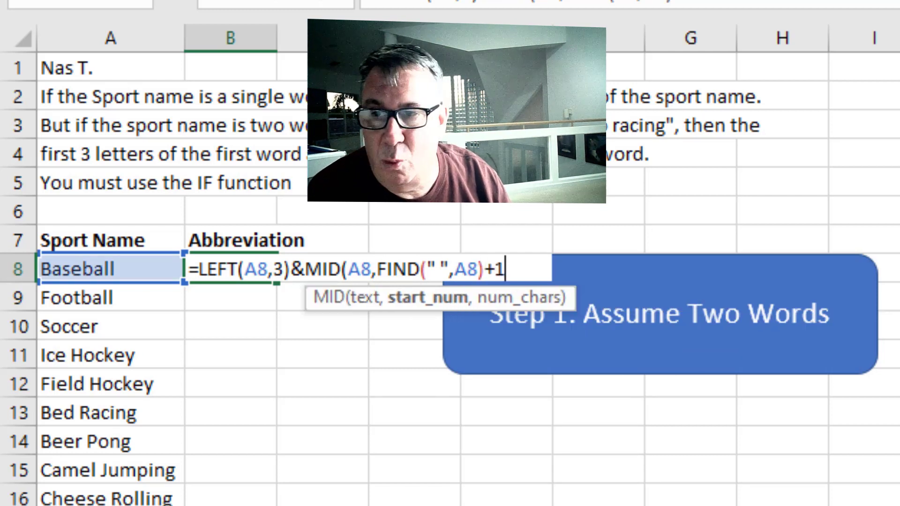
type("1,1)")
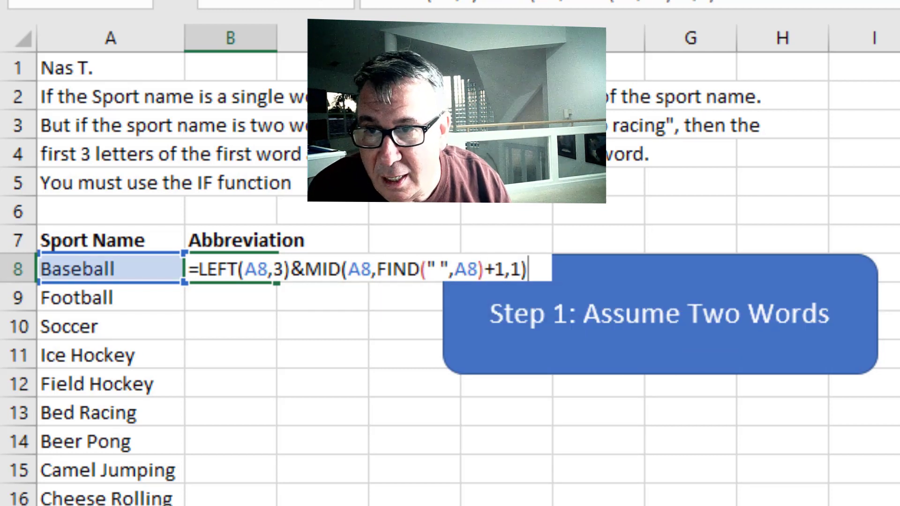
key("ctrl+Return")
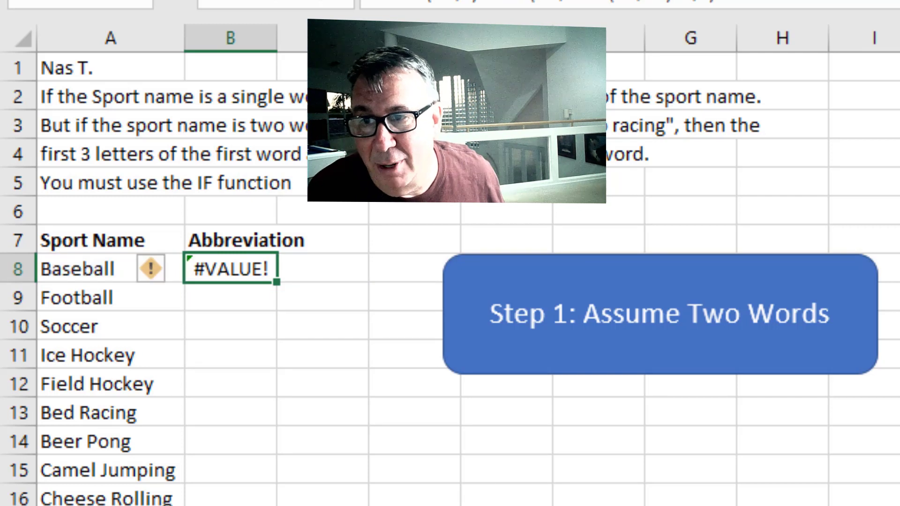
double_click(277, 282)
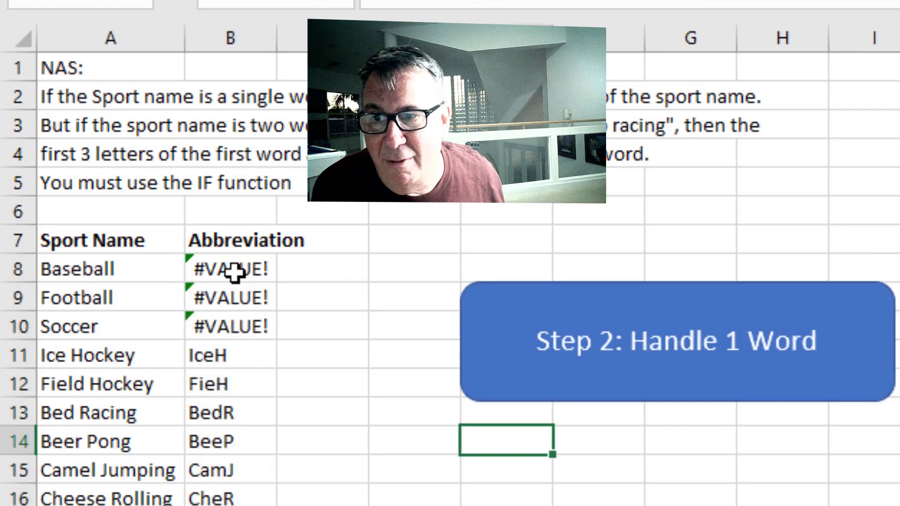
left_click(233, 270)
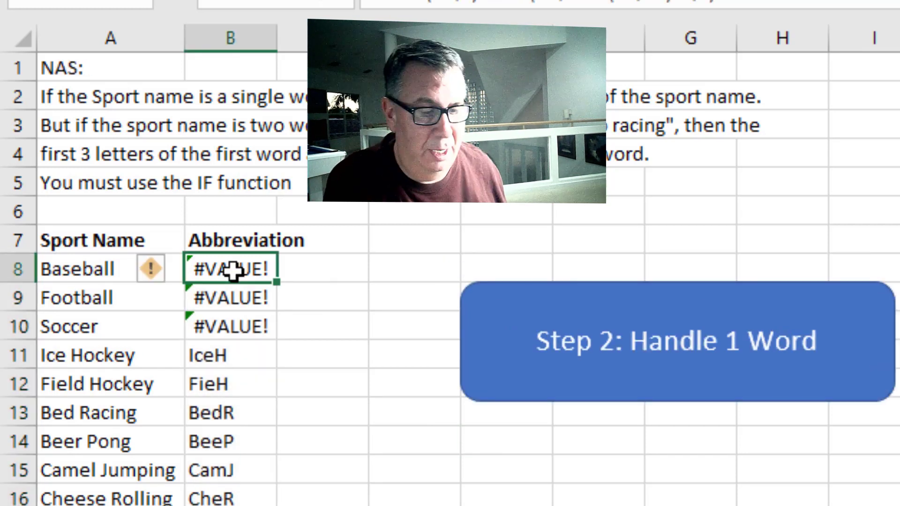
Step: Wrap B8's formula in IFERROR with a LEFT(A8,4) fallback and fill it down the column
double_click(233, 271)
left_click(199, 269)
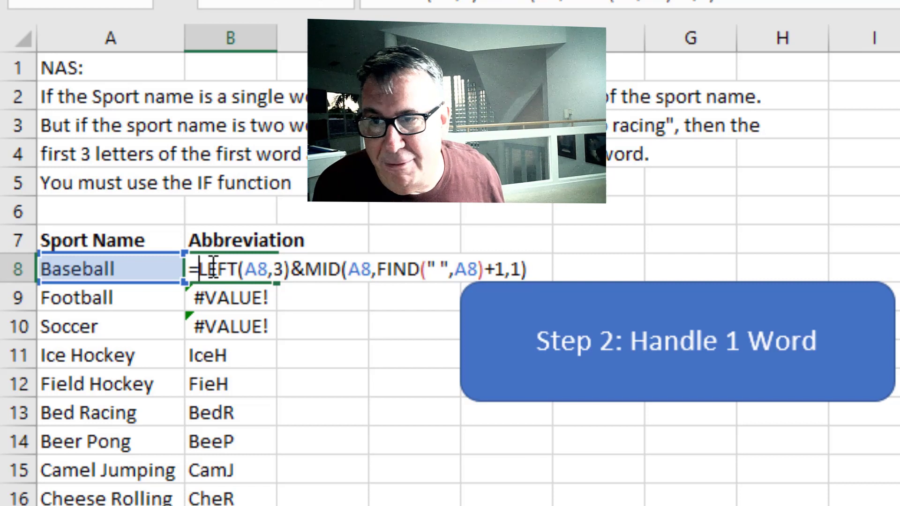
type("IFERROR(")
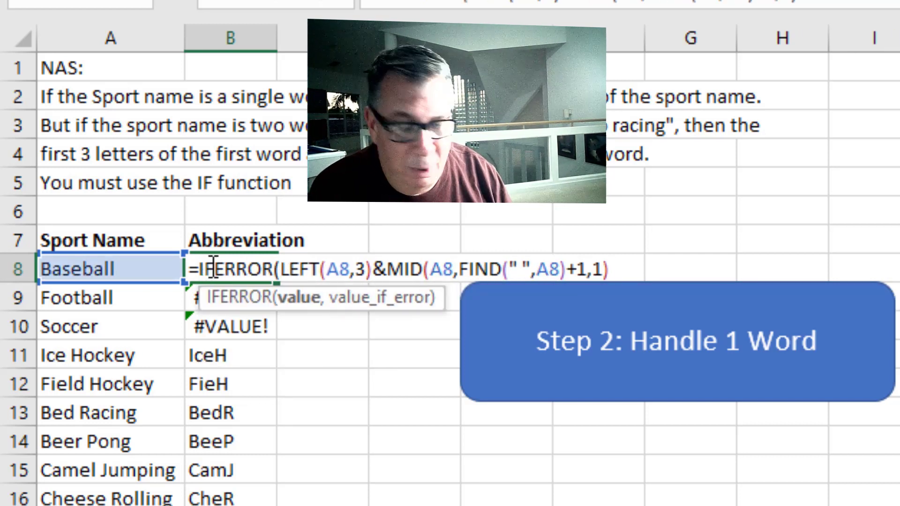
type(",LEFT")
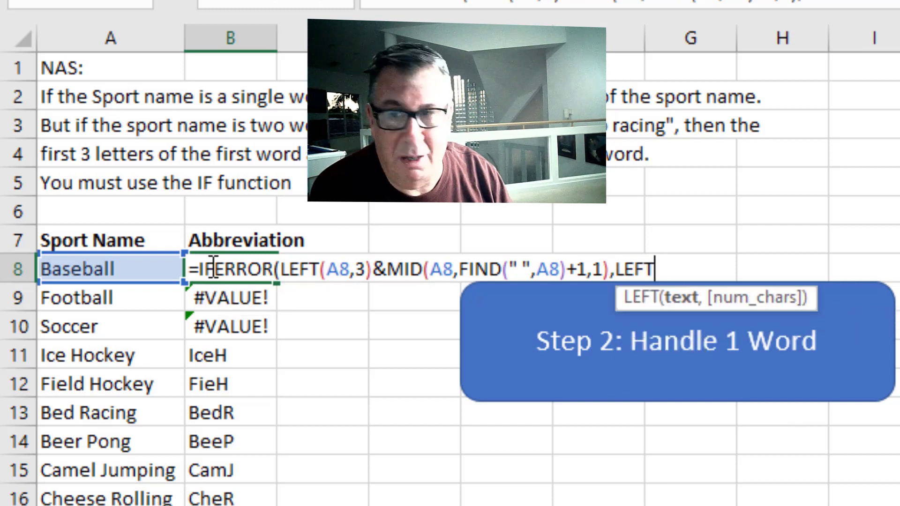
type("(A8,4)")
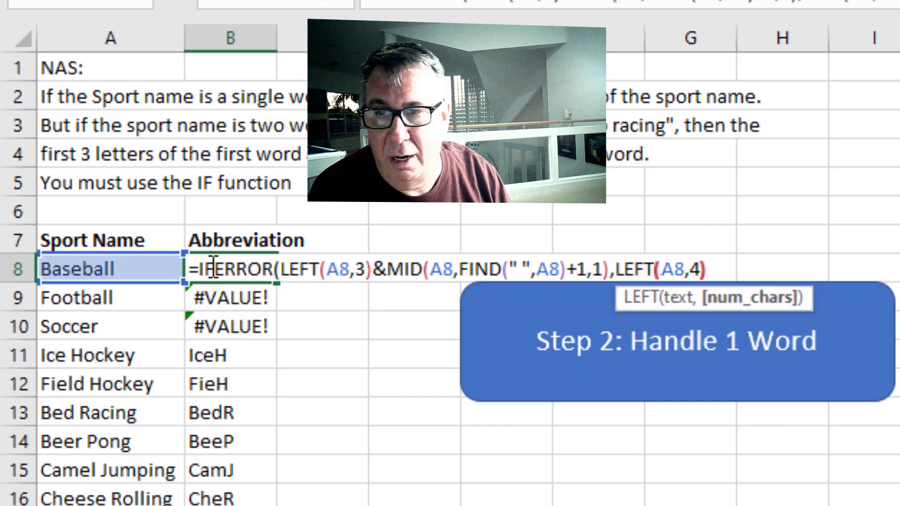
key("ctrl+Return")
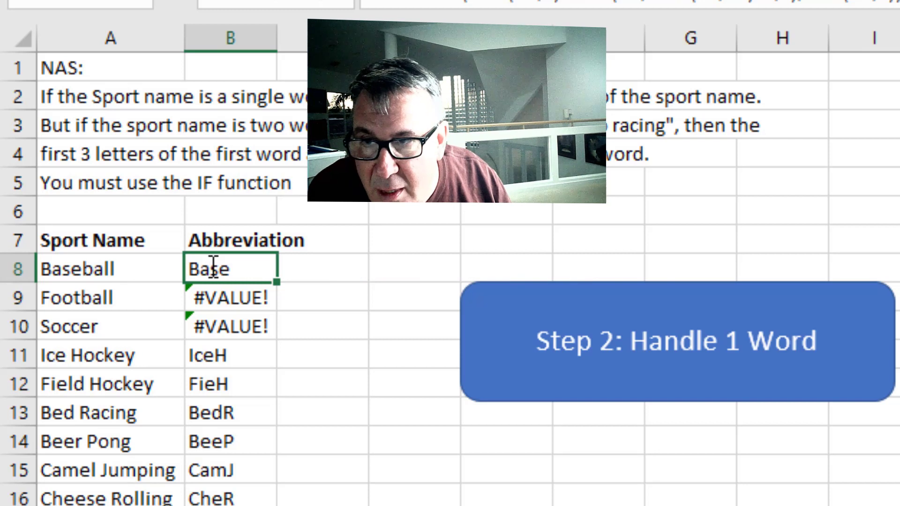
double_click(279, 284)
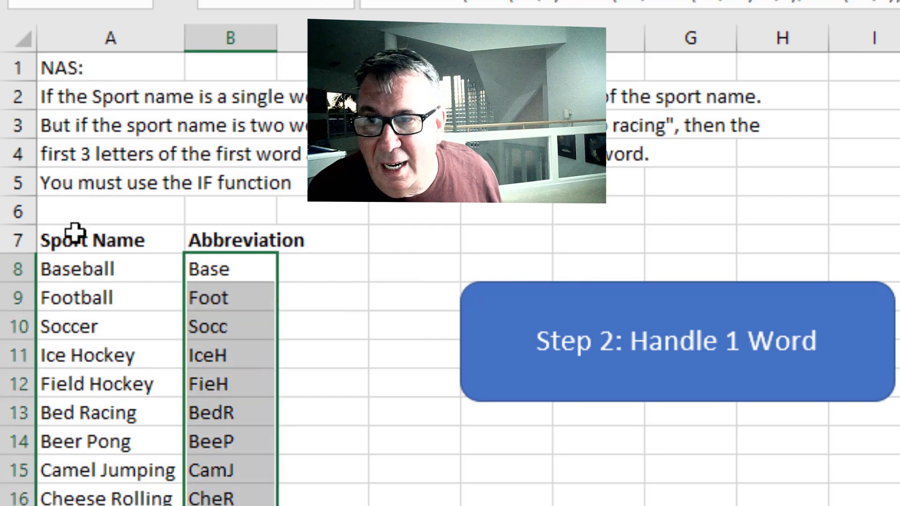
Step: Wrap the abbreviation formula in UPPER() for all selected cells
key("F2")
key("Home")
key("Right")
type("UPPER(")
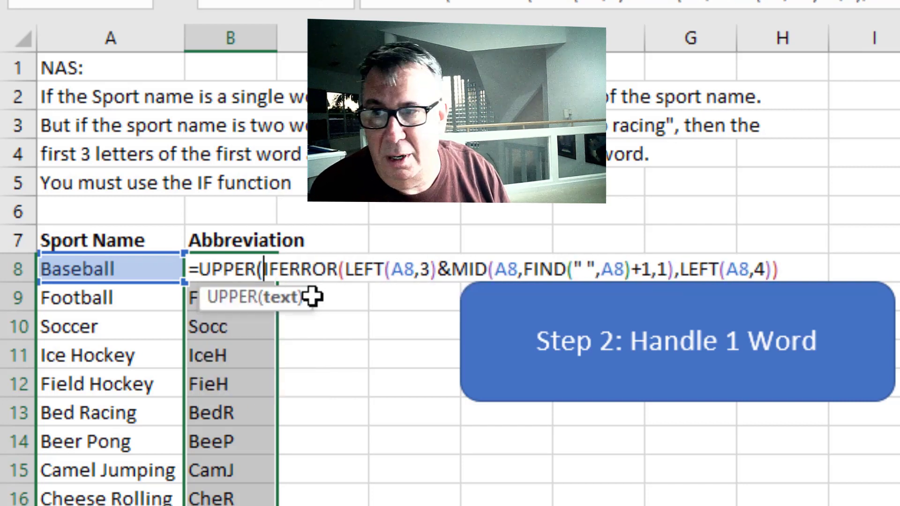
type(")")
key("ctrl+Return")
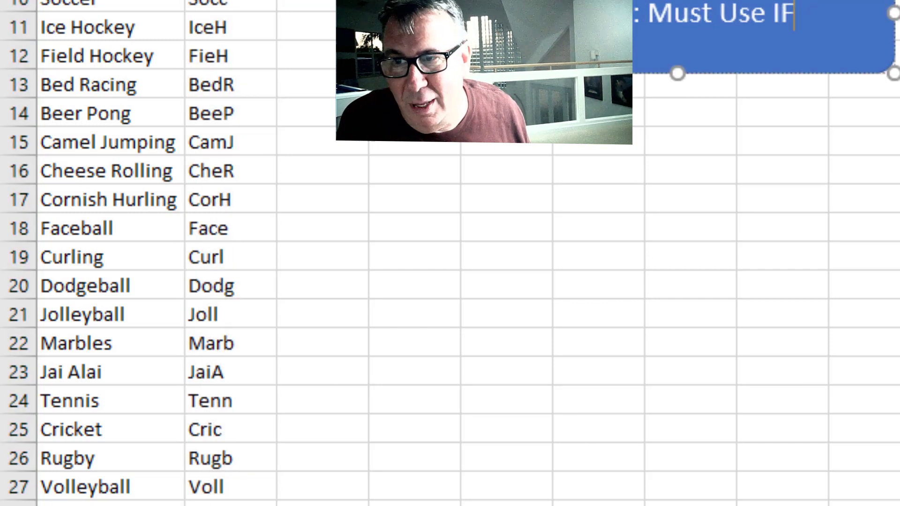
Step: Replace B8 with =IF(LEN(A8)=LEN(SUBSTITUTE(A8," ","")),LEFT(A8,4),…) returning Base for Baseball
scroll(207, 106, "up", 2)
left_click(215, 96)
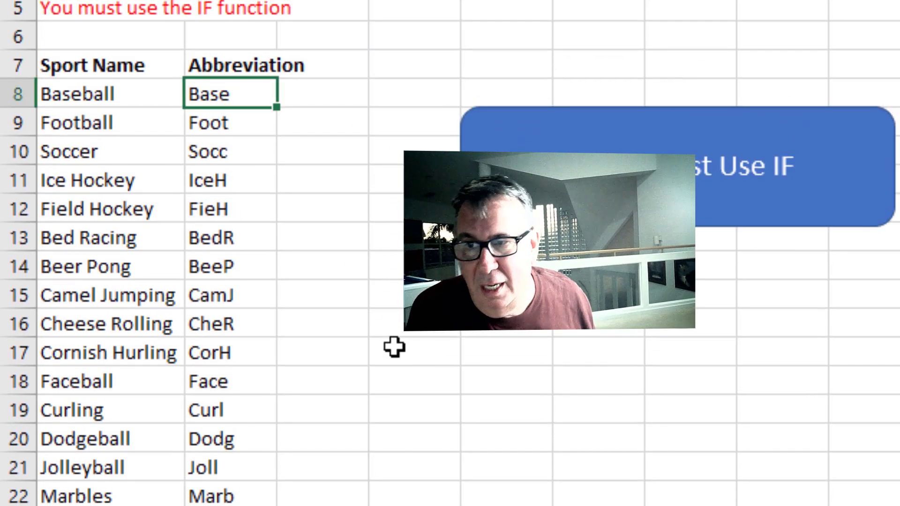
key("F2")
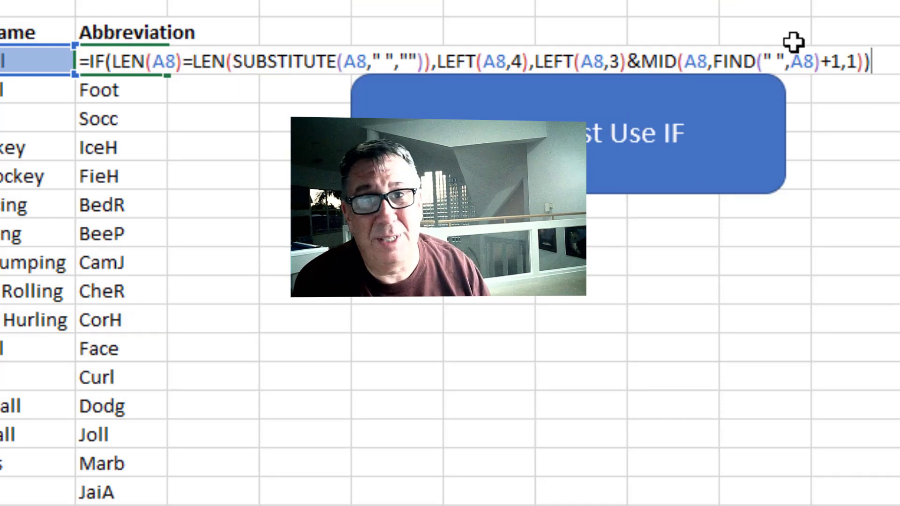
key("ctrl+Return")
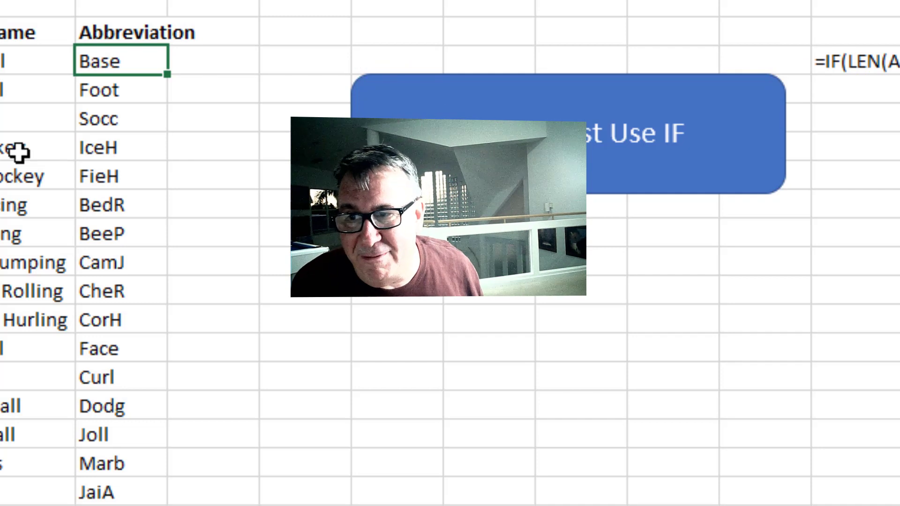
left_click(28, 119)
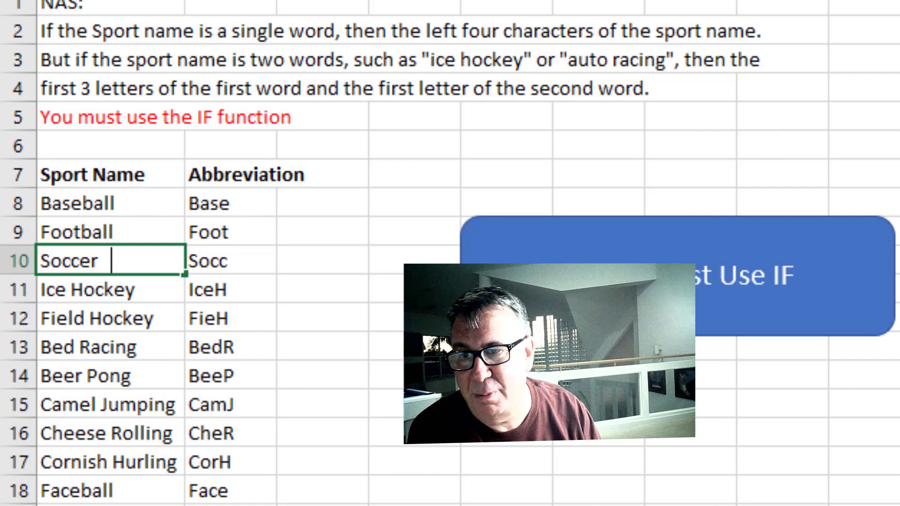
Step: Commit the Soccer entry with a trailing space added
key("Return")
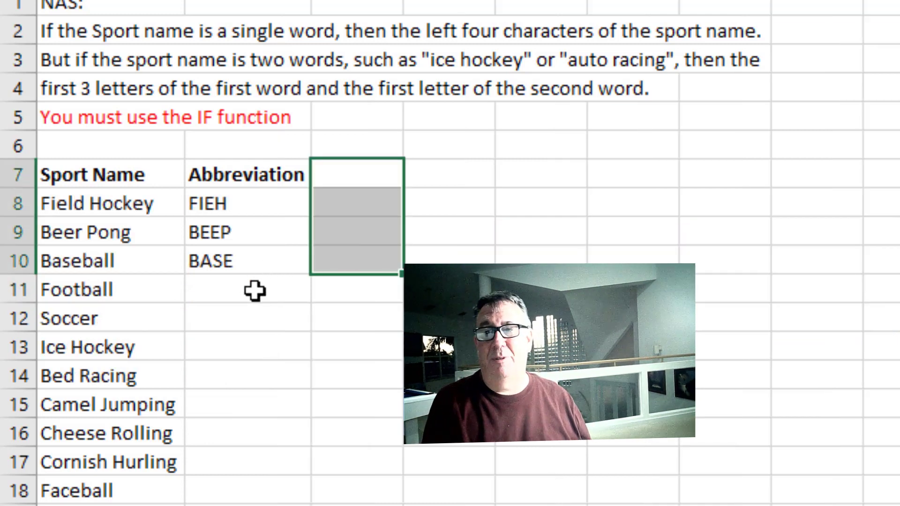
Step: Flash Fill the remaining abbreviations from B11, giving FOOT, SOCC, ICEH, CAMJ and TENN
left_click(241, 293)
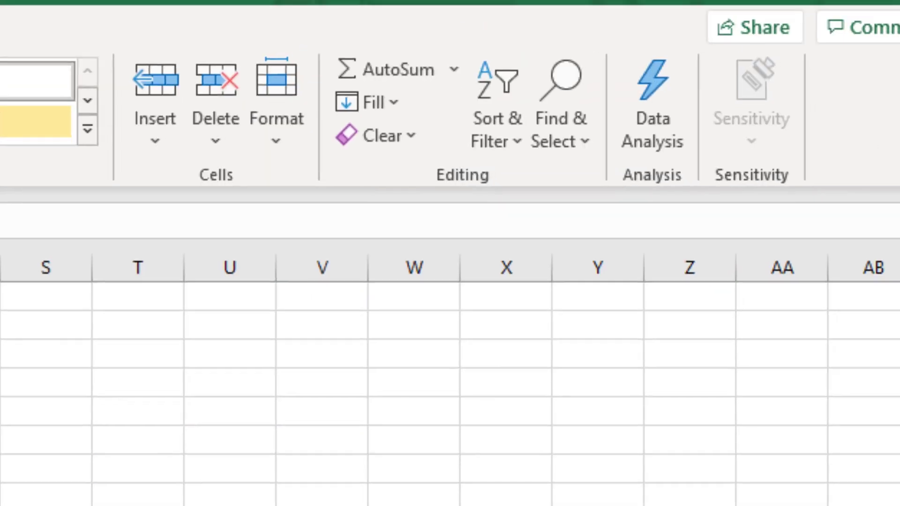
key("alt+a")
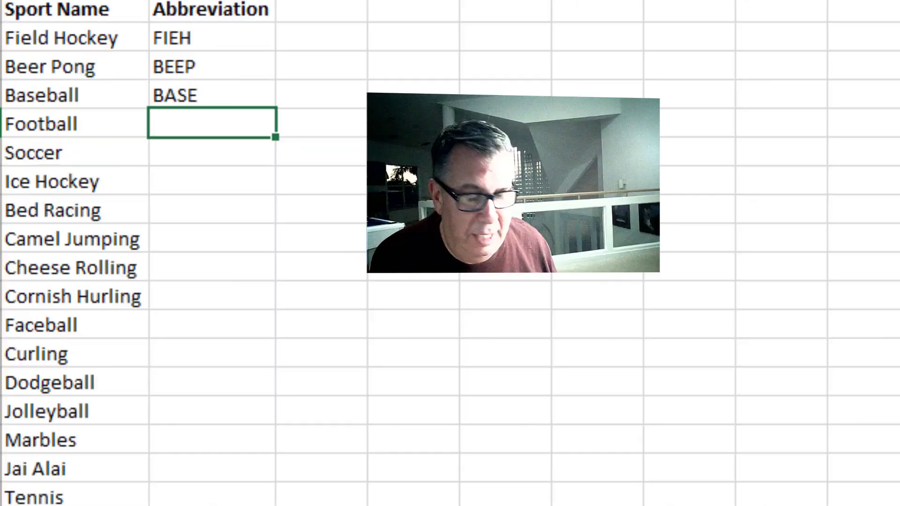
key("ctrl+e")
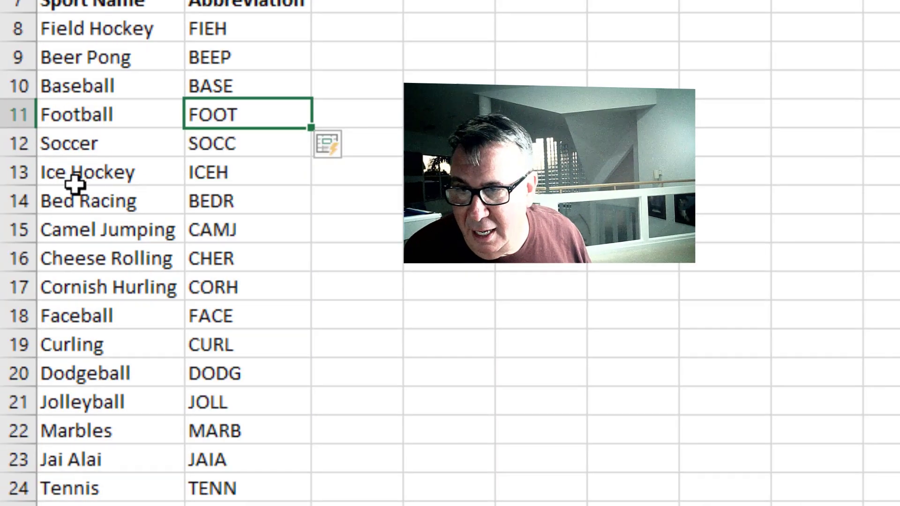